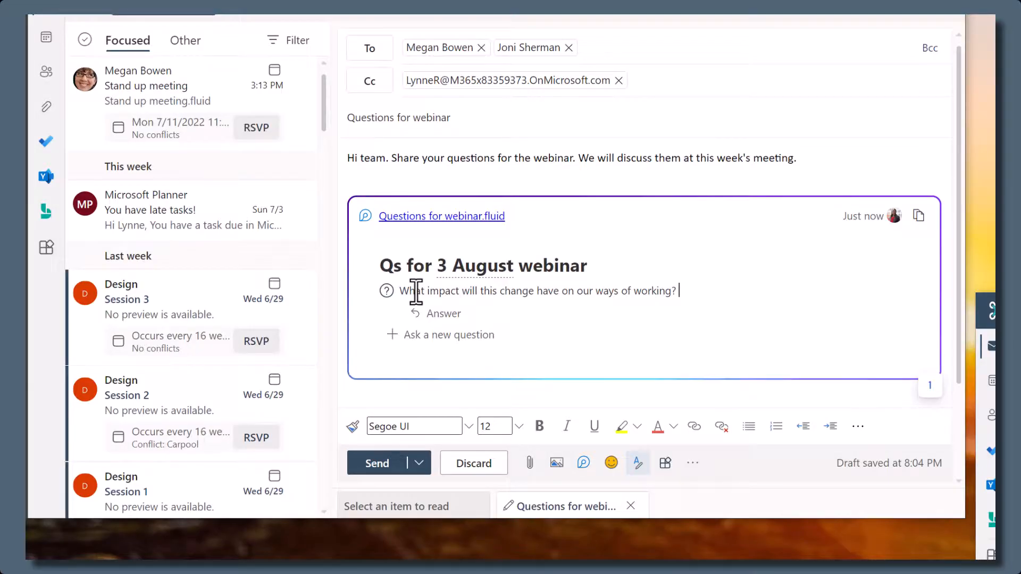
Insert a Tasks table on a new line below the first webinar question via /tas
click(415, 361)
text(/tas)
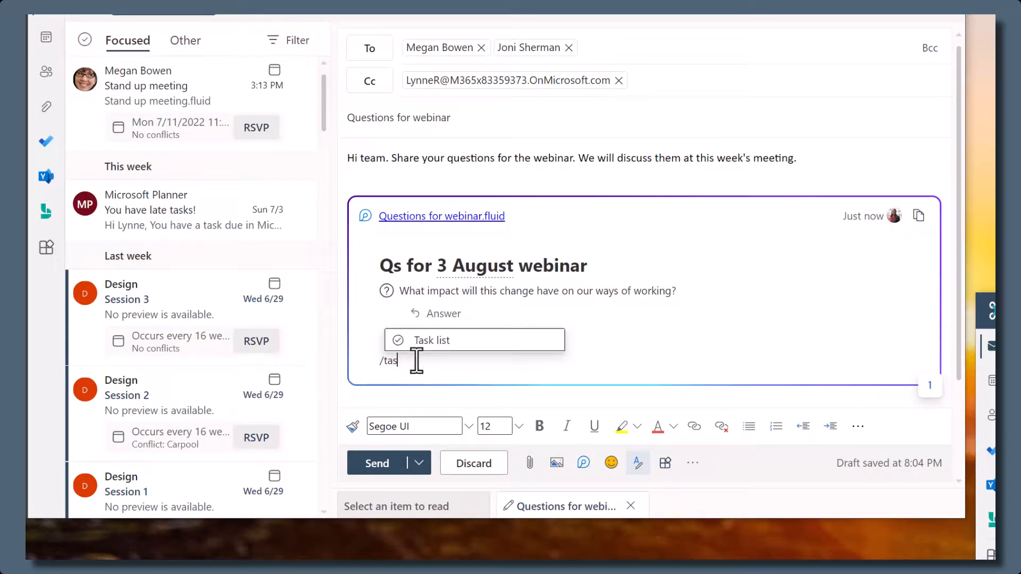
click(433, 340)
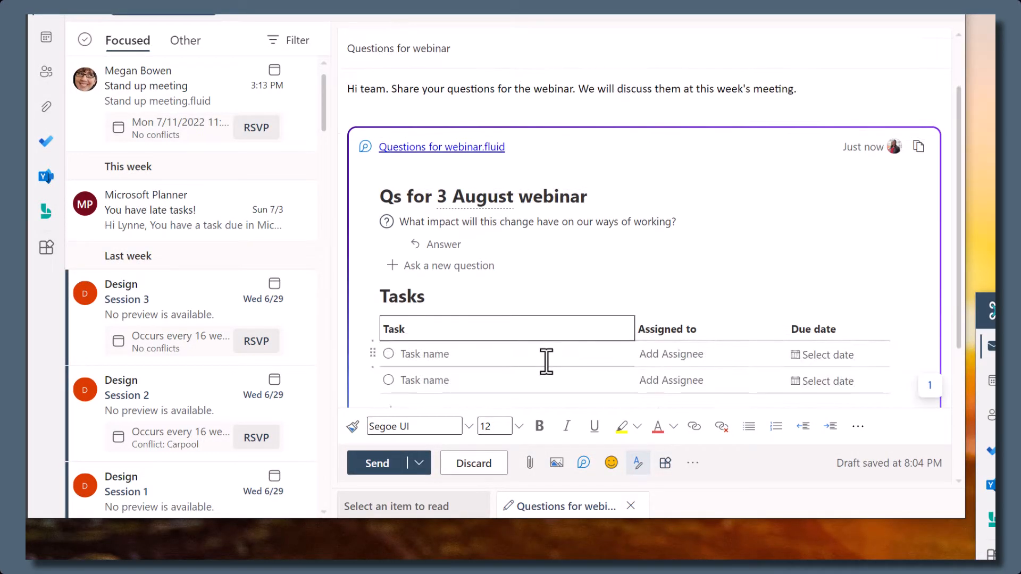
text(Thanks for your i)
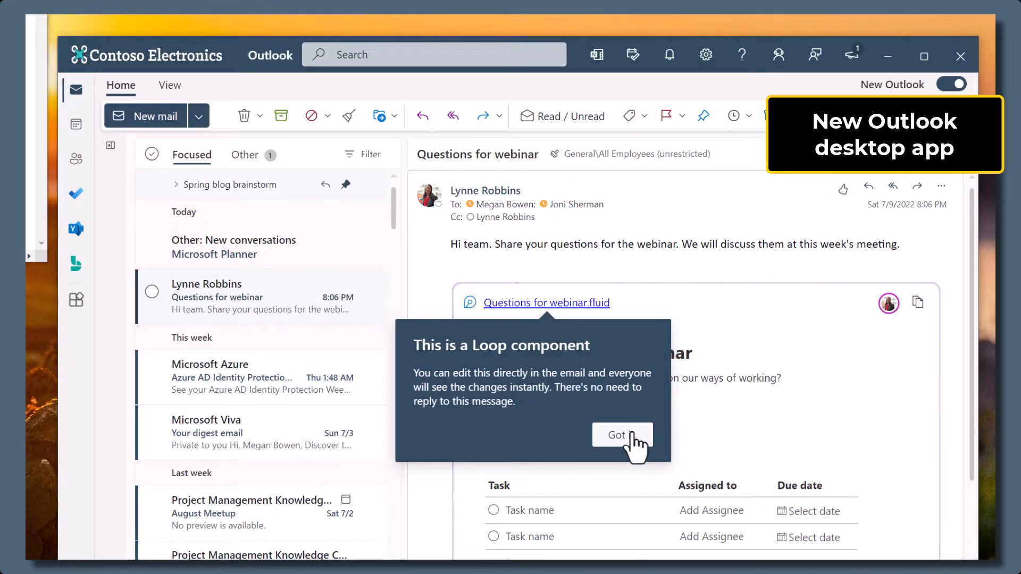
click(630, 444)
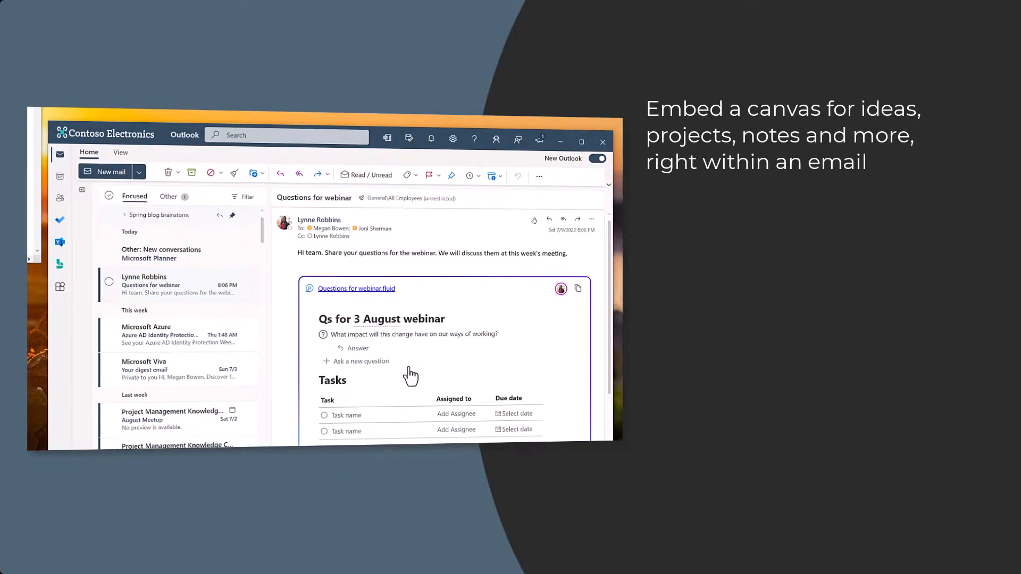
Ask two new questions: 'Who will this change impact?' and 'Are we going to run a pilot?'
click(338, 364)
text(Who will this change impact?)
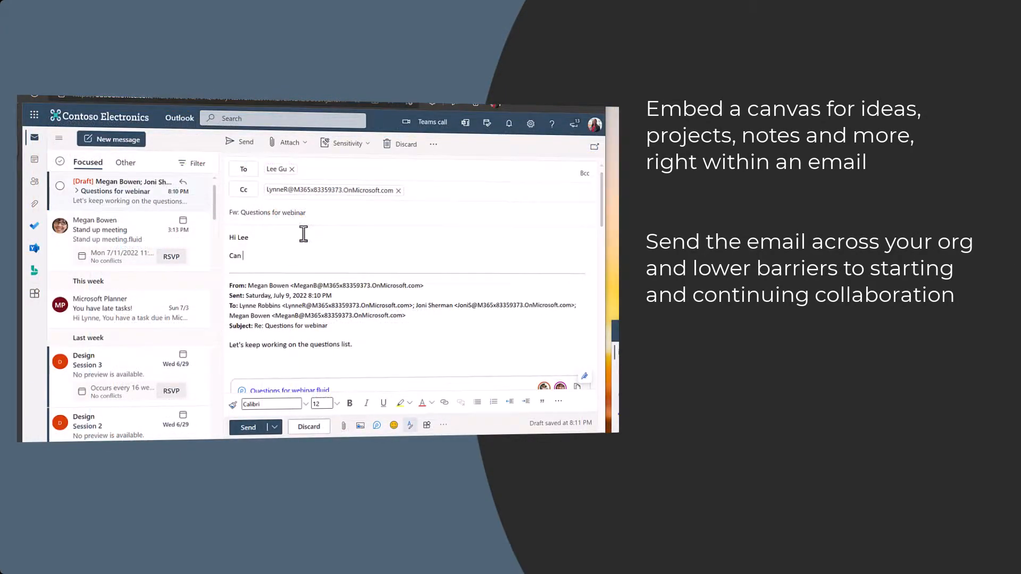
text(you c)
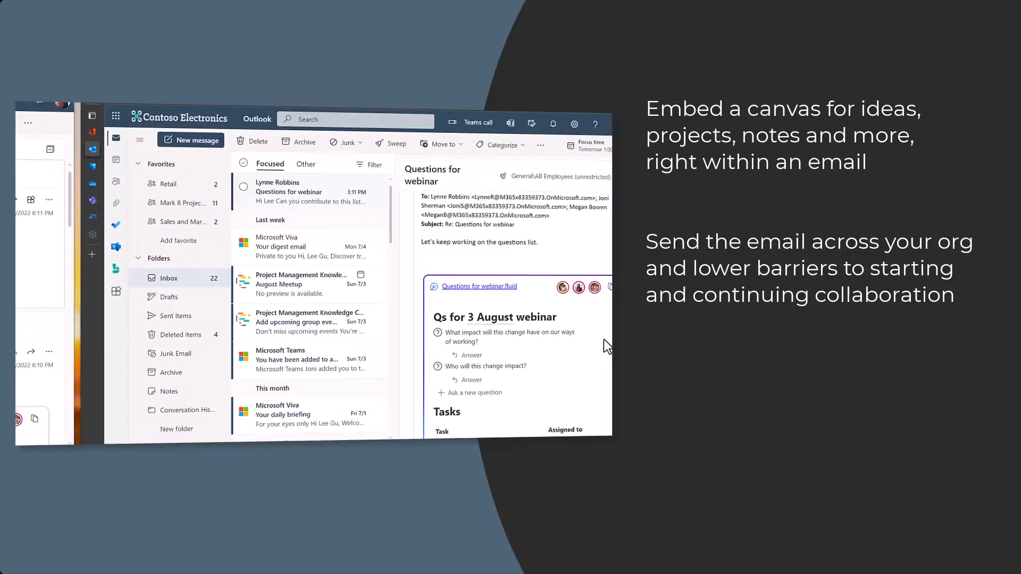
click(438, 392)
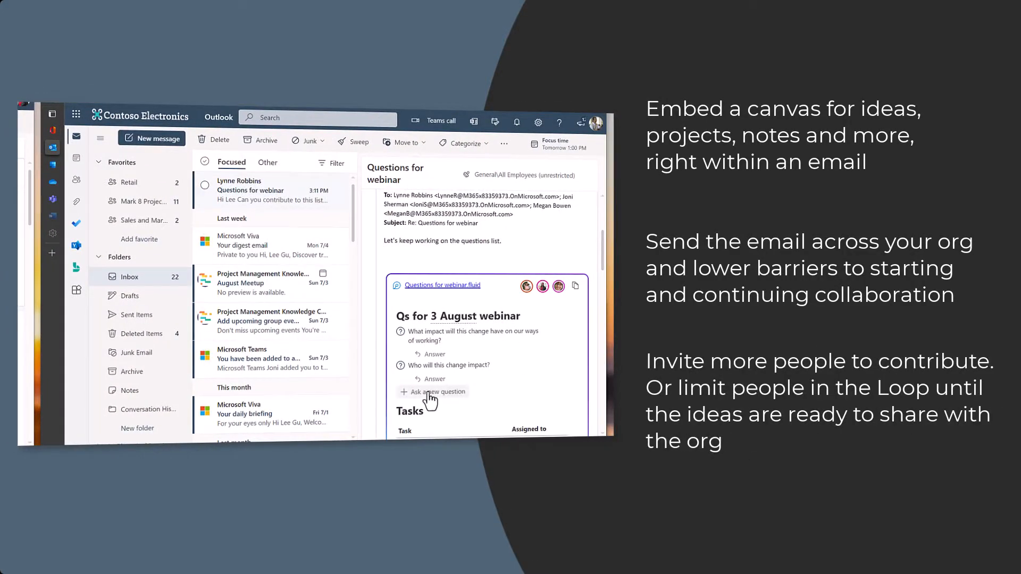
text(Are we going to w)
key(BackSpace)
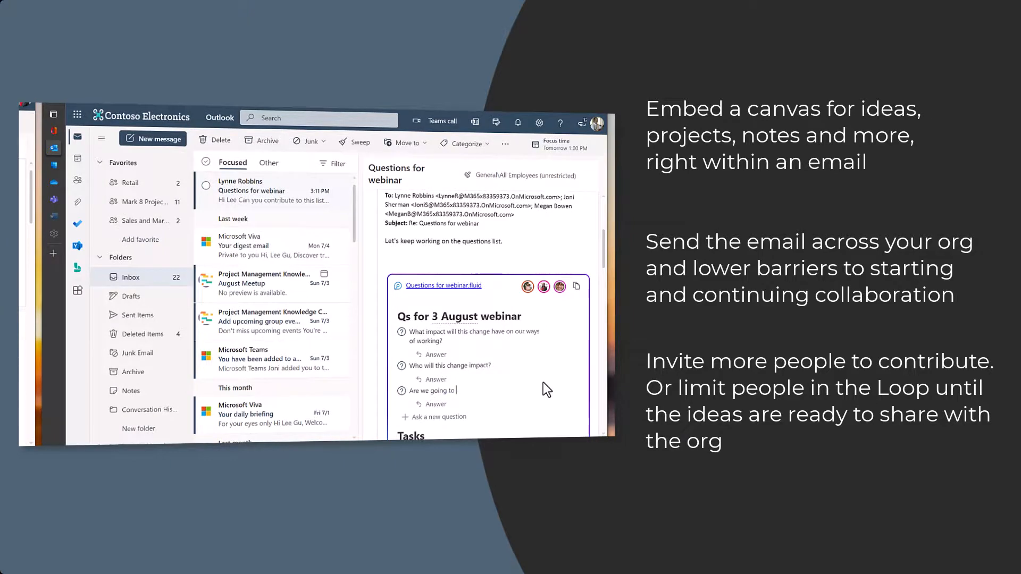
text(run a pilot?)
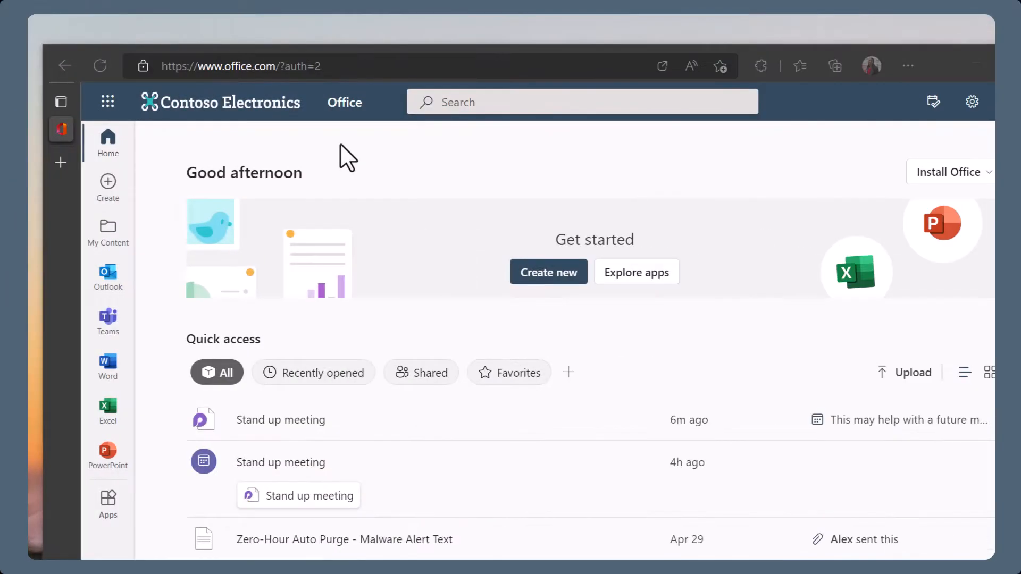
Launch Outlook mail from the Office.com left rail
click(108, 273)
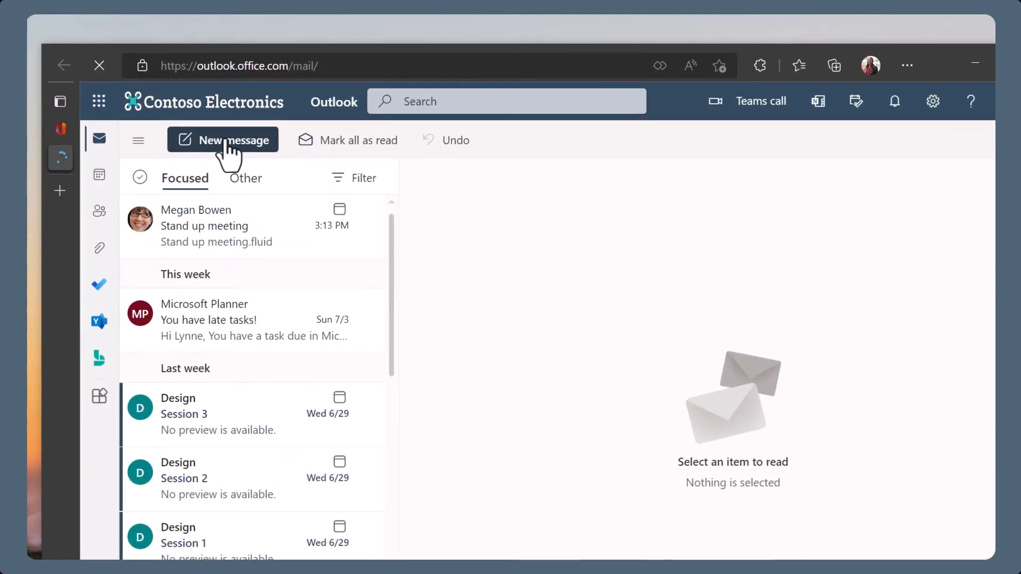
Create a new message with Megan Bowen and Joni Sherman as recipients
click(228, 141)
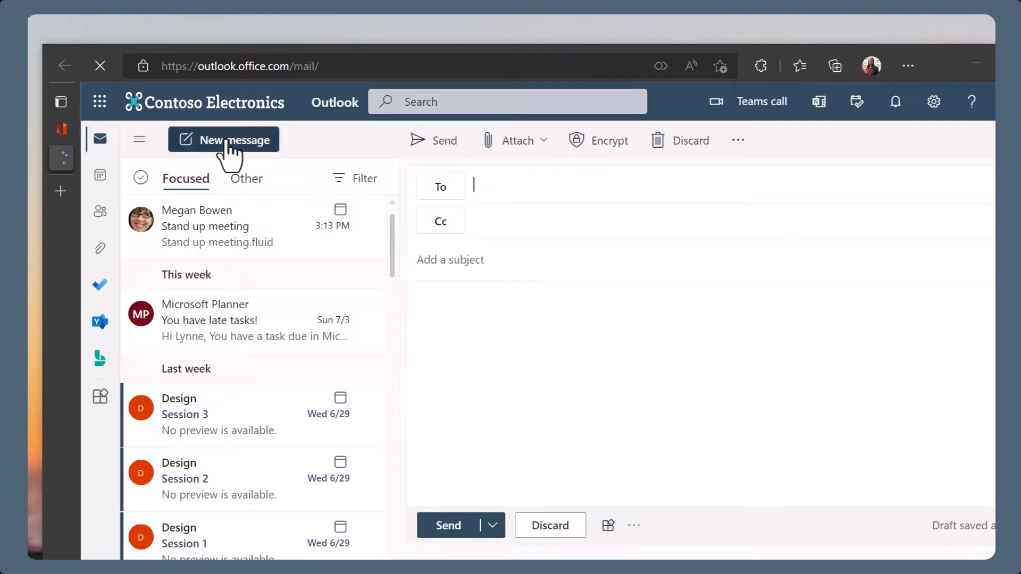
click(542, 189)
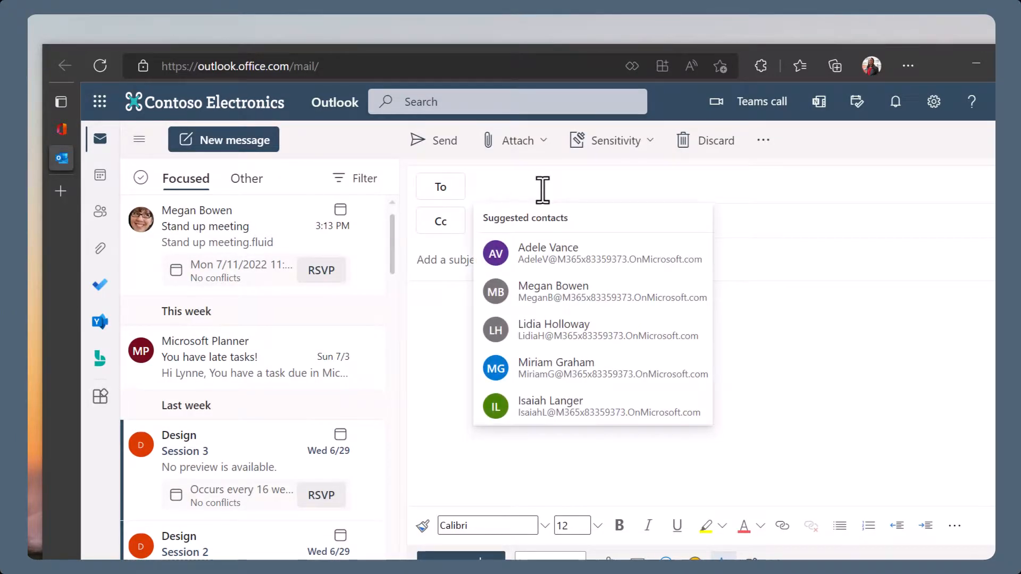
text(mega)
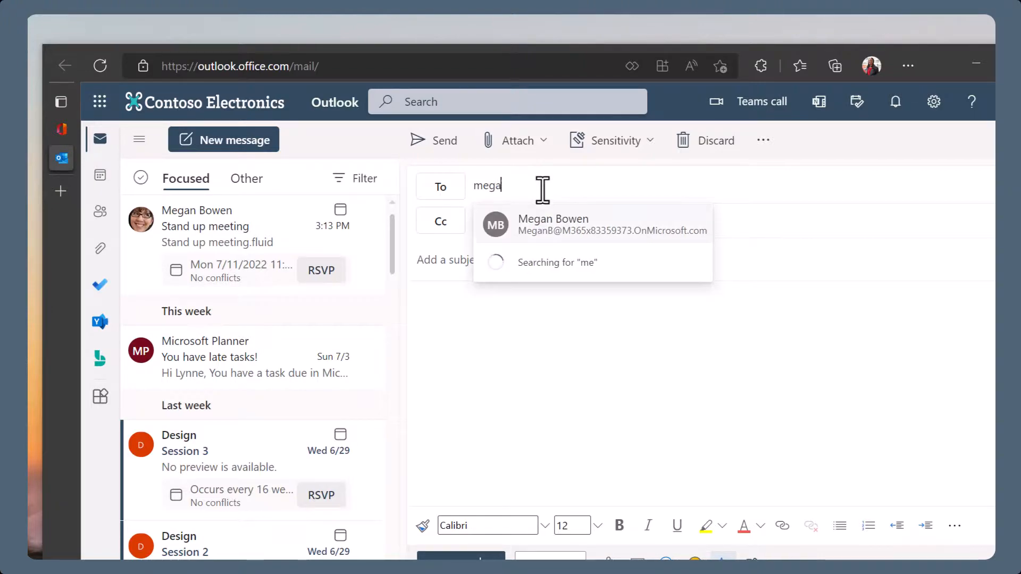
text(n)
key(Return)
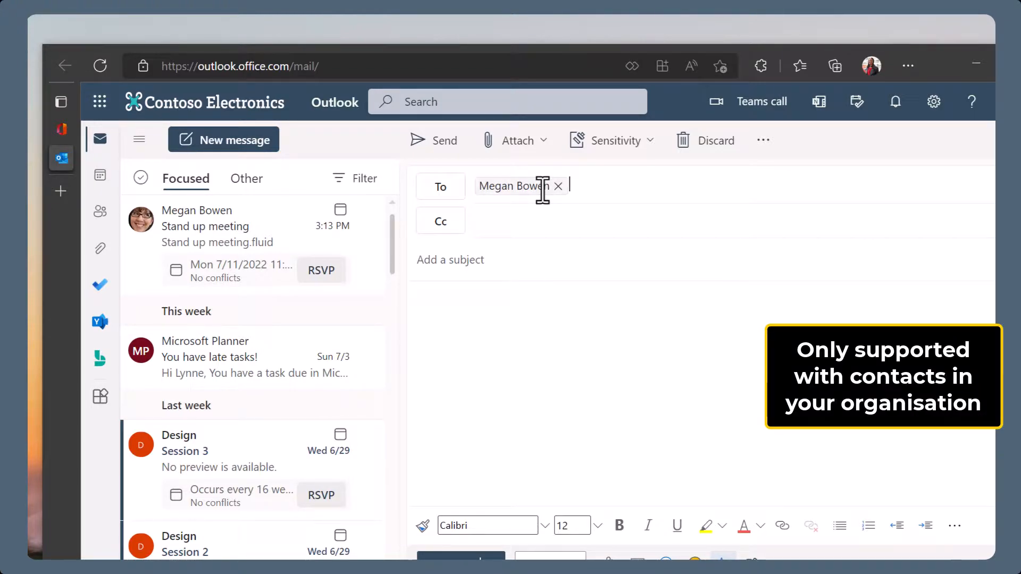
text(i)
key(Return)
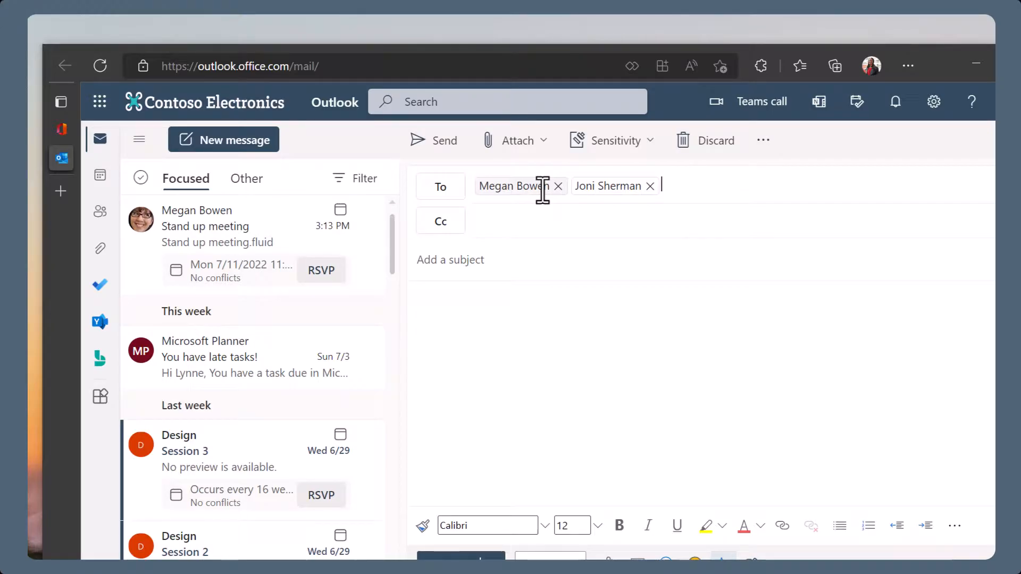
Enter subject 'Questions for webinar' and a body note asking the team for questions
click(550, 255)
text(Questions for webinar)
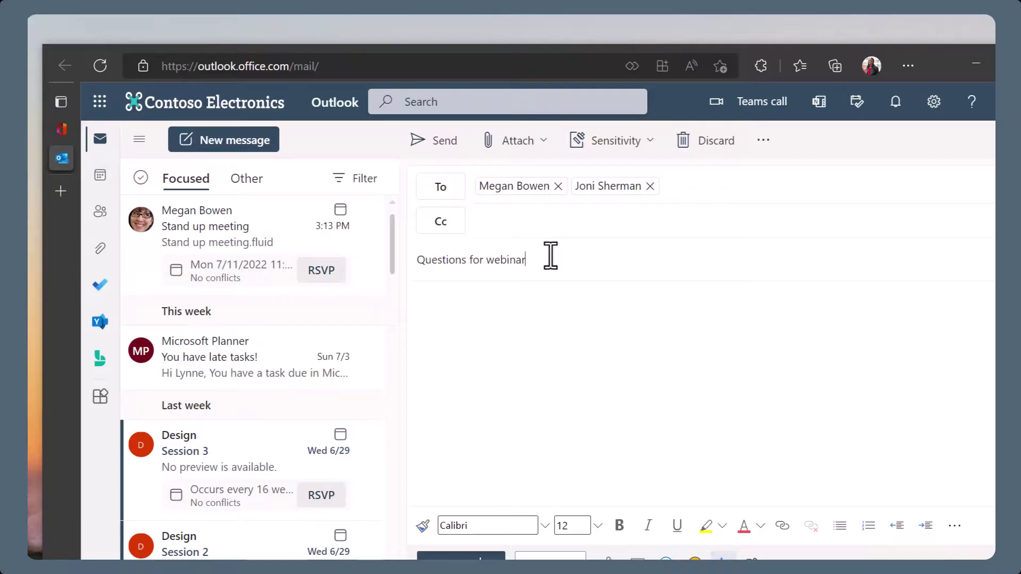
click(552, 308)
text(Hi )
text(team. Sahre you)
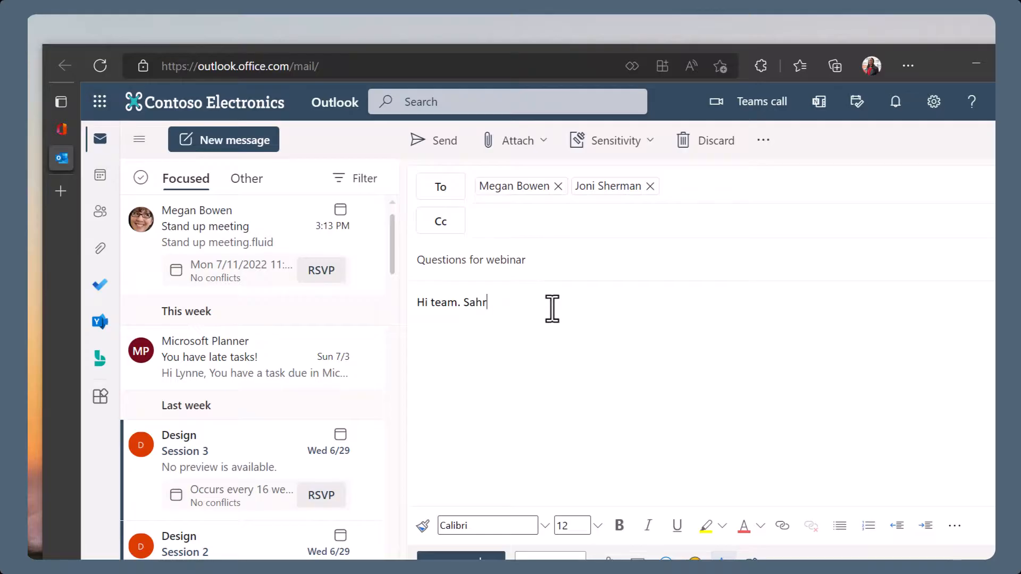
text(questions f)
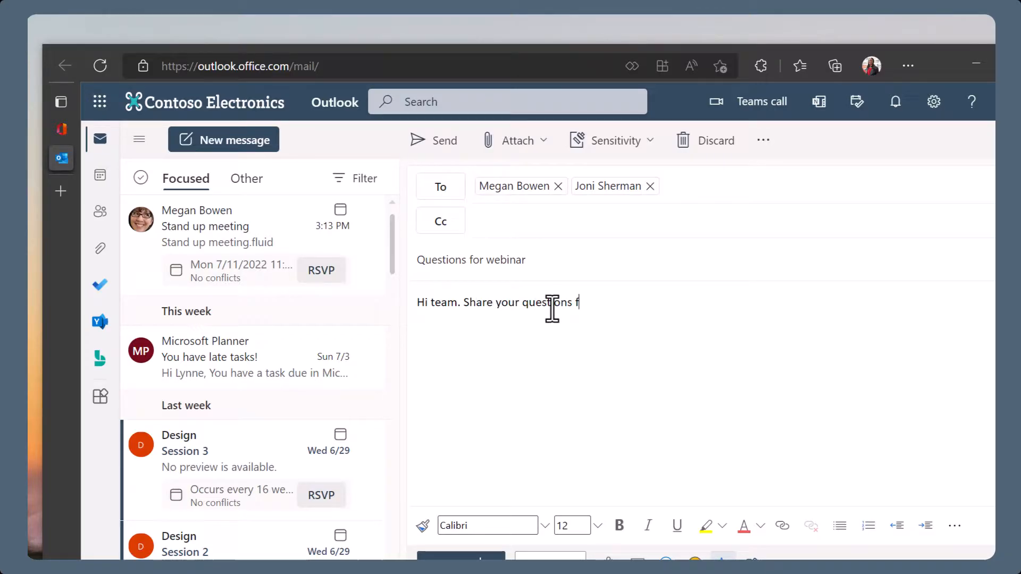
text(binar)
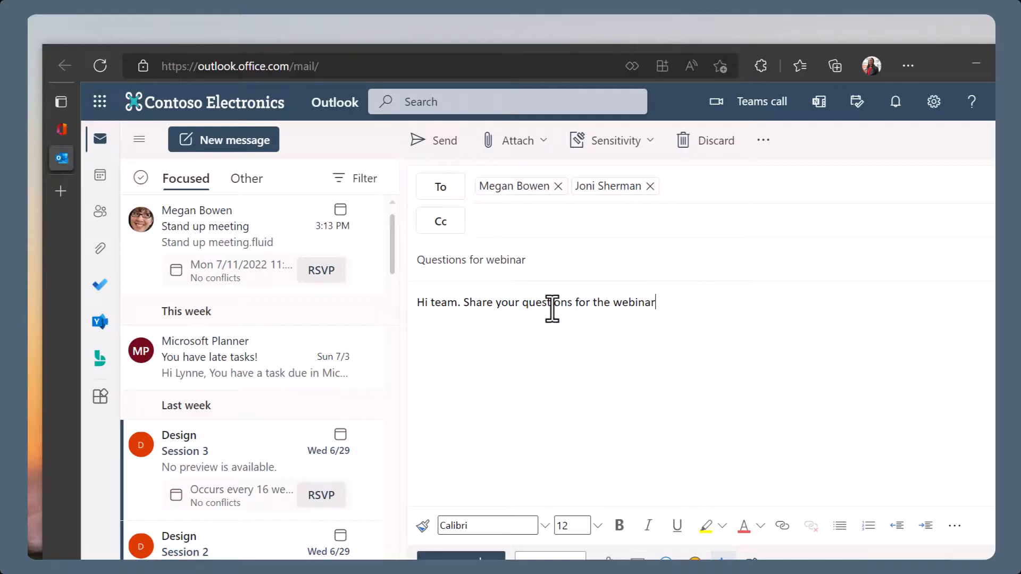
text(. We will discuss them)
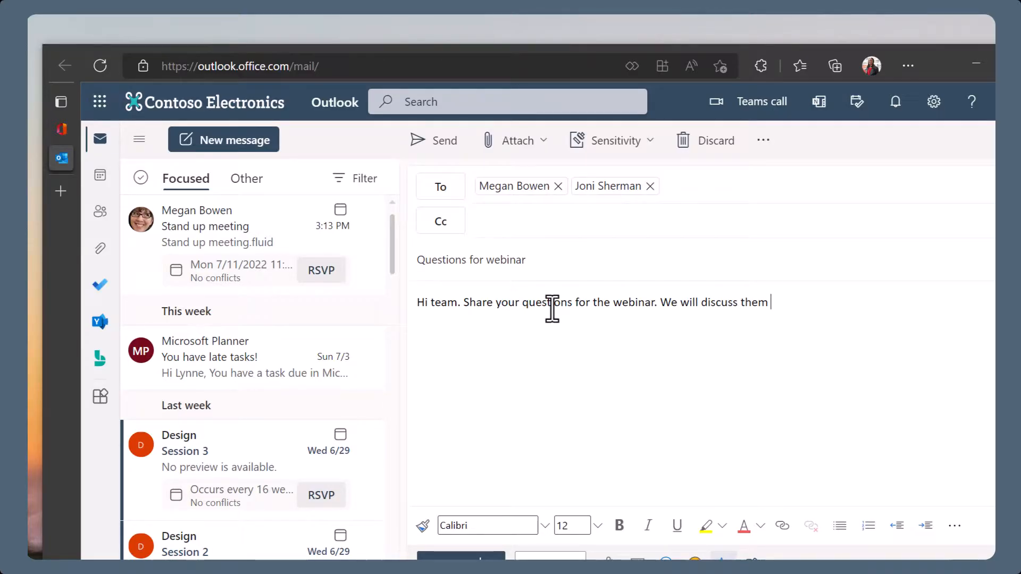
text(at this week's m)
key(Tab)
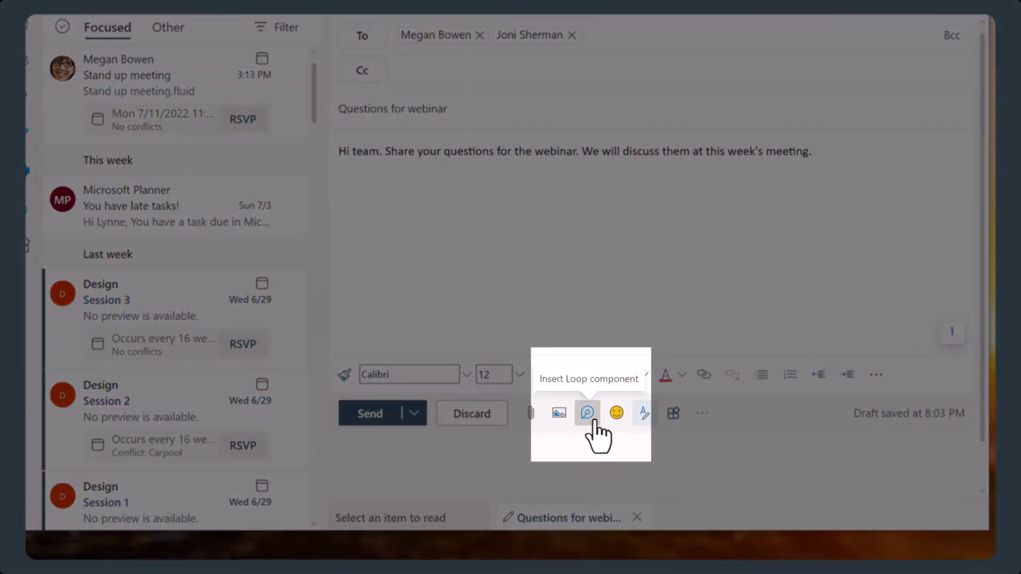
Embed a Q&A Loop component below the message and dismiss its callout
click(591, 416)
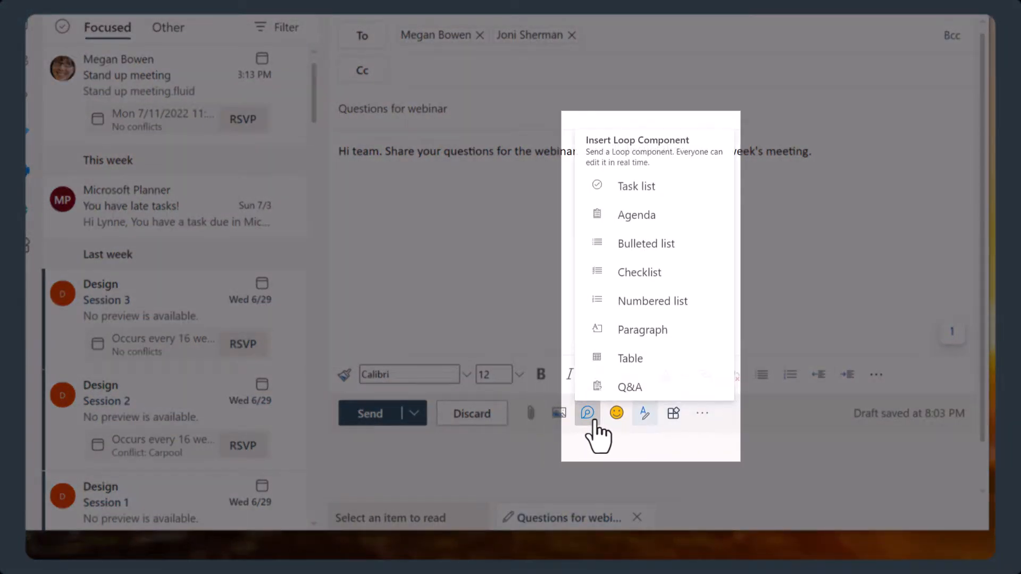
click(653, 386)
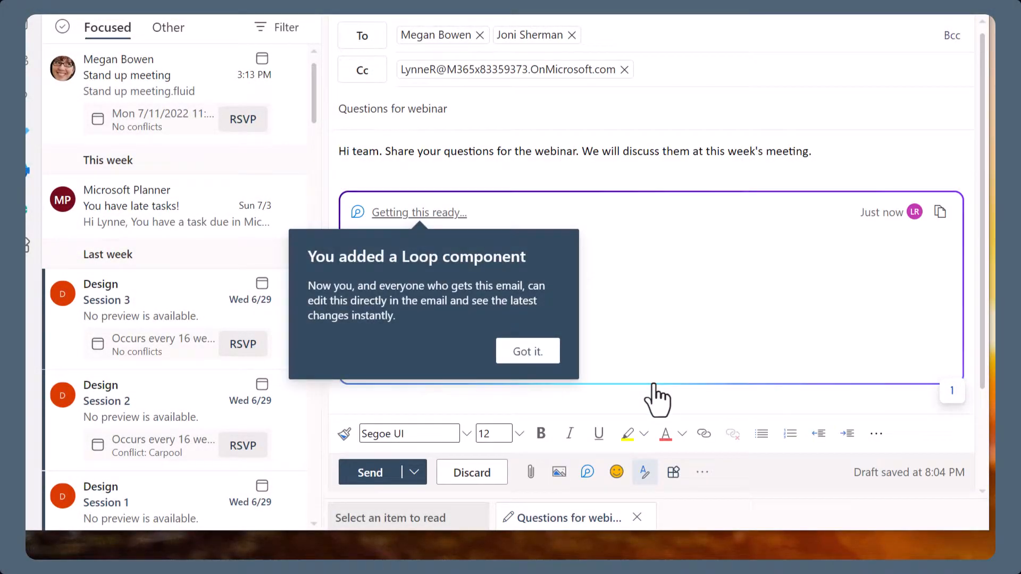
click(542, 353)
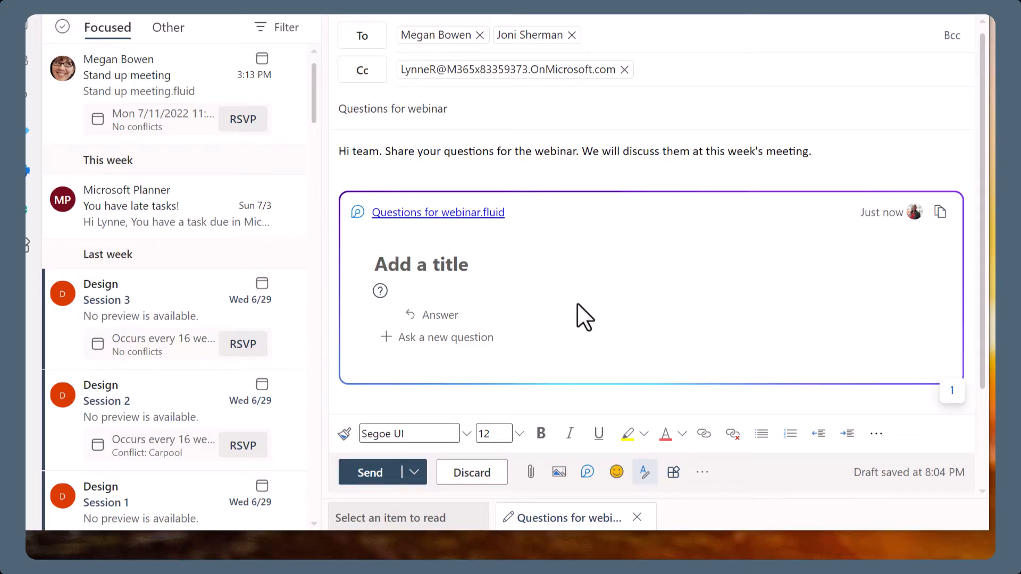
Title the Q&A 'Qs for 3 August webinar' and write the first question on ways-of-working impact
click(429, 268)
text(Q)
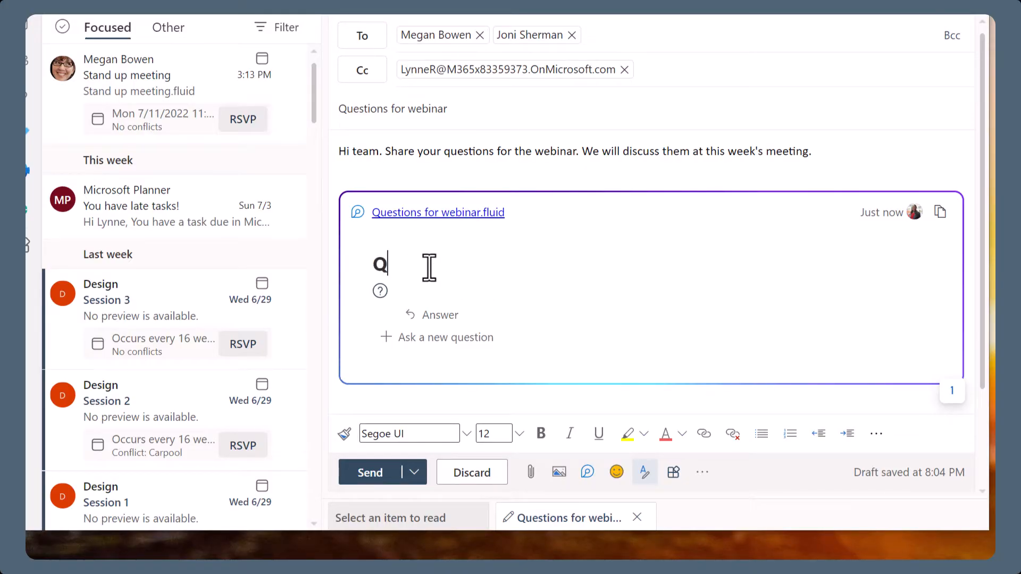
text(s for 3 August we)
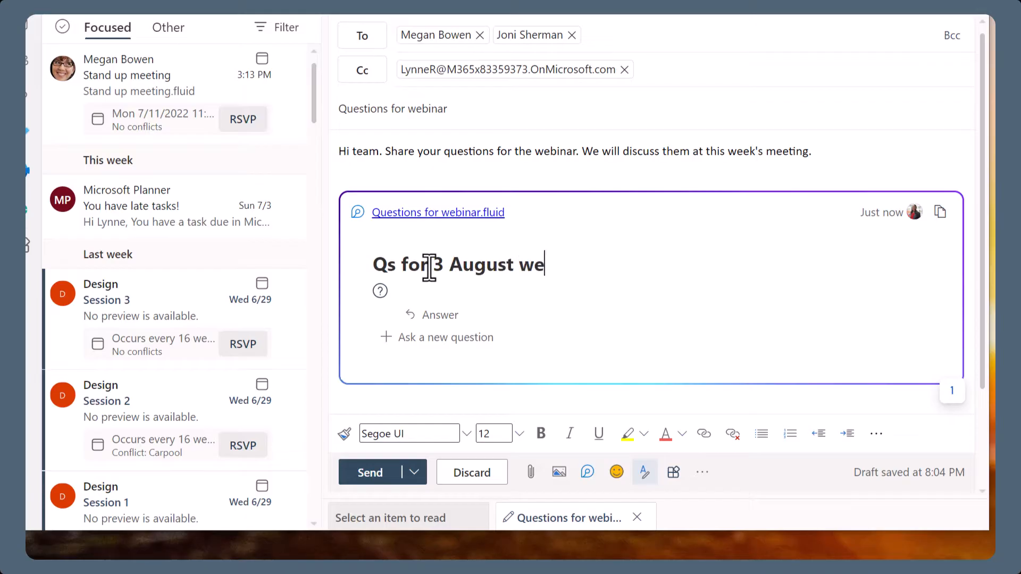
text(binar)
click(410, 291)
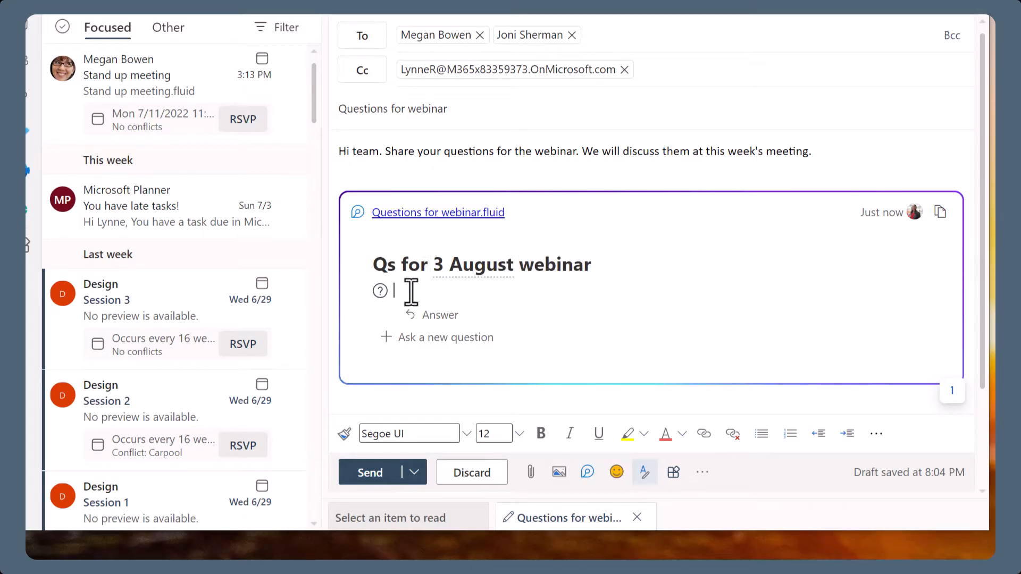
text(What impact will this change have on our way)
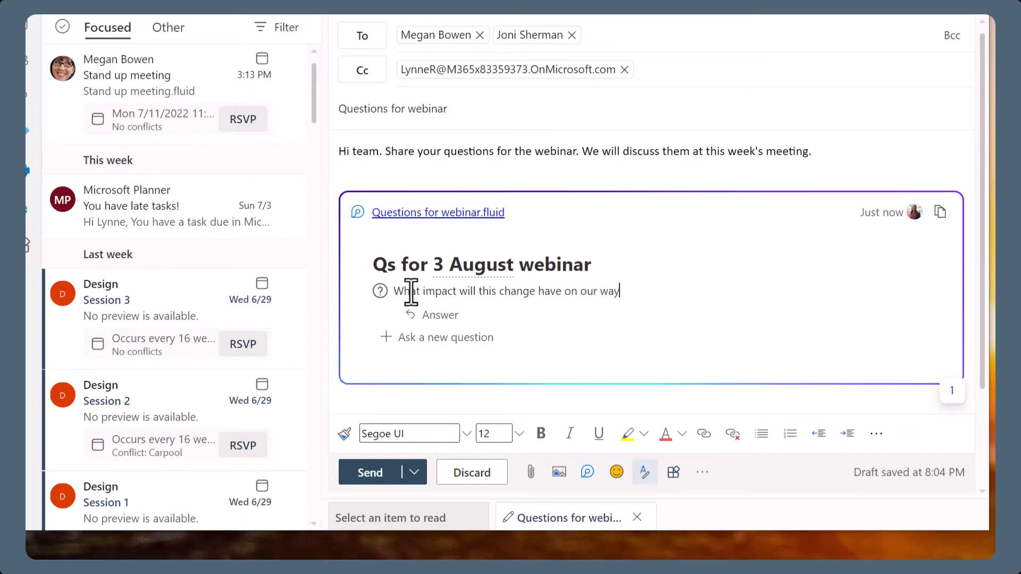
text(s of working? )
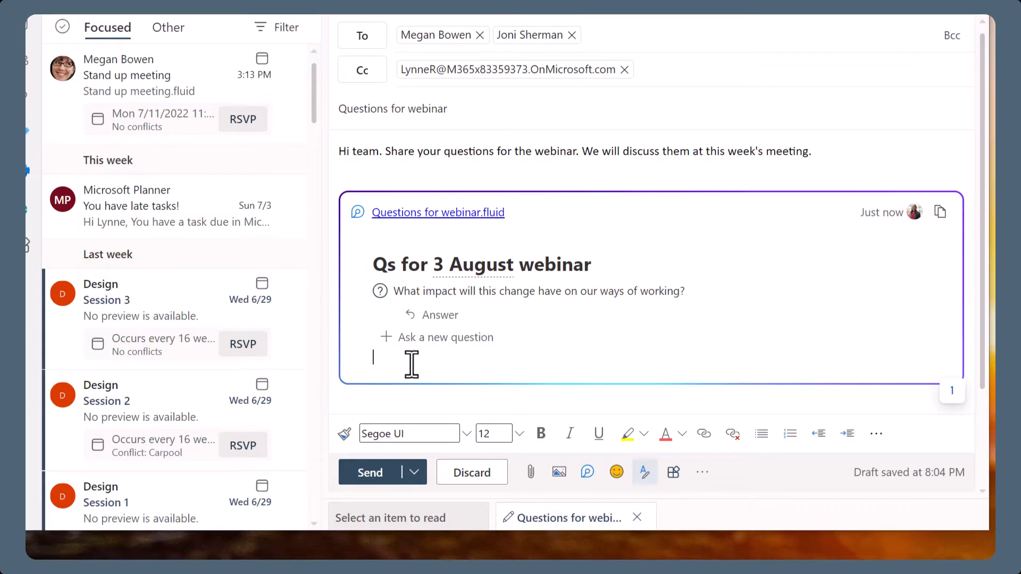
text(/tas)
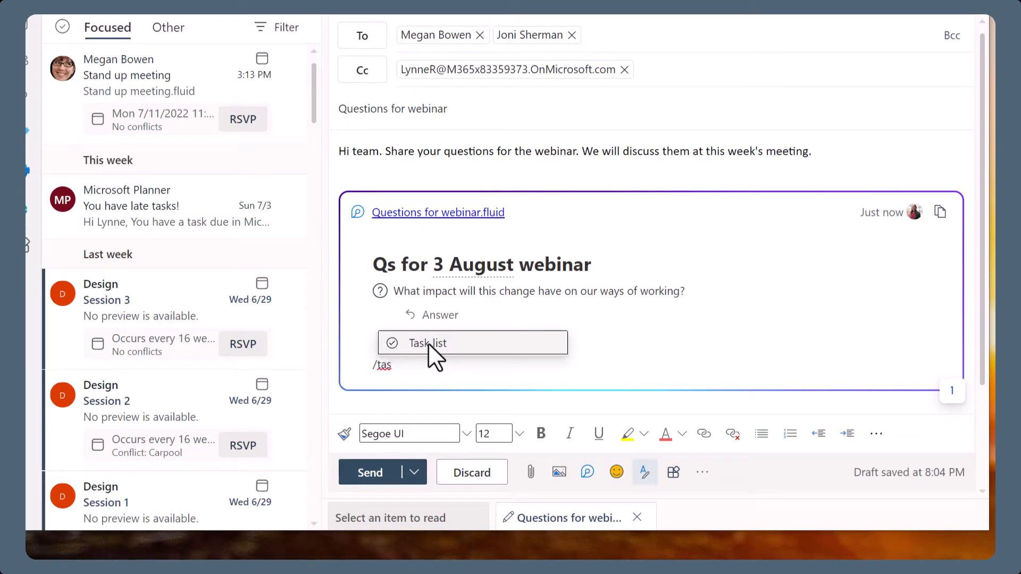
Add a Task list to the component, sign off with thanks and name, and send
click(428, 344)
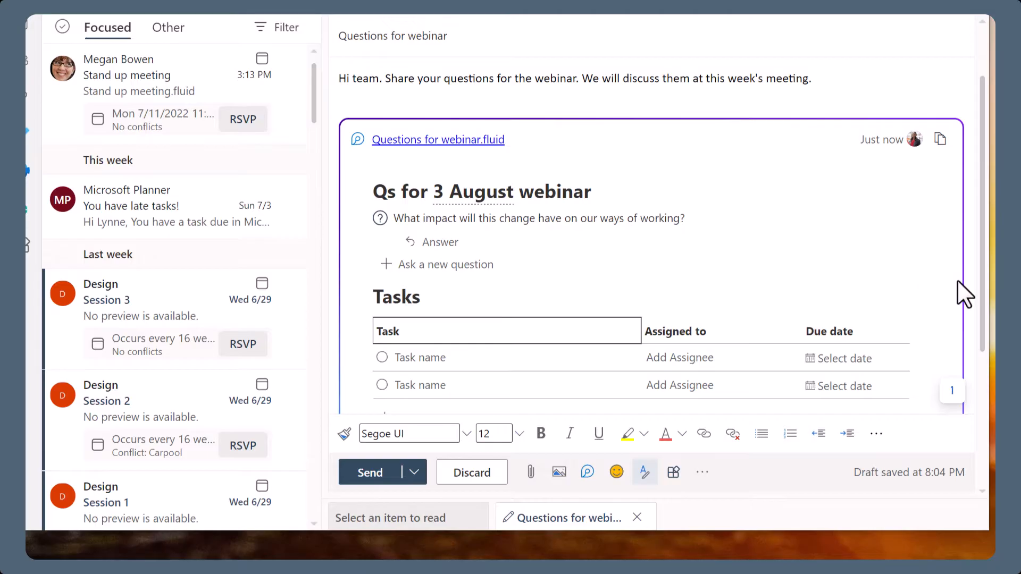
click(539, 353)
text(Thanks for your input)
key(Return)
key(Return)
text(Lynn)
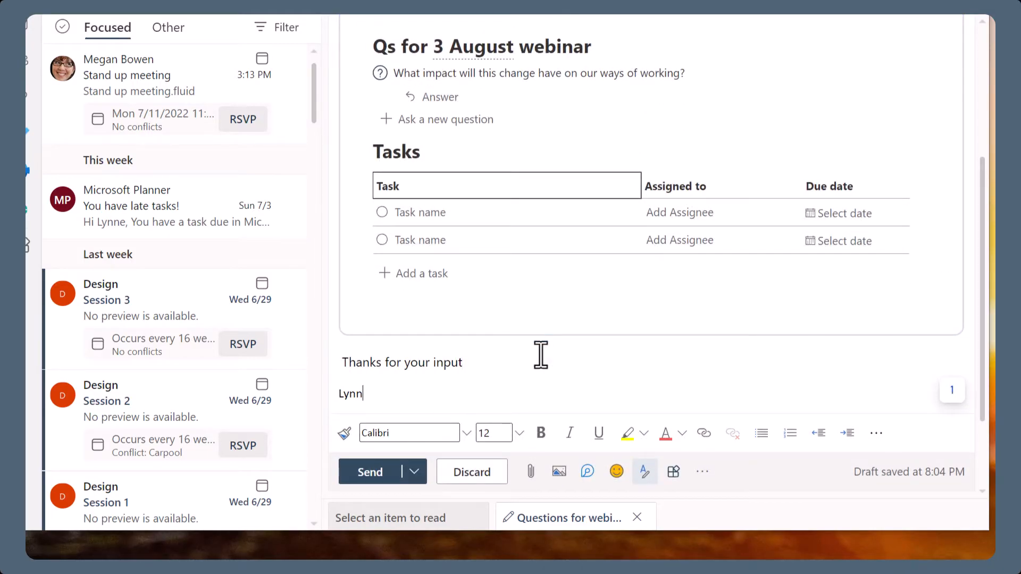
text(e)
click(369, 472)
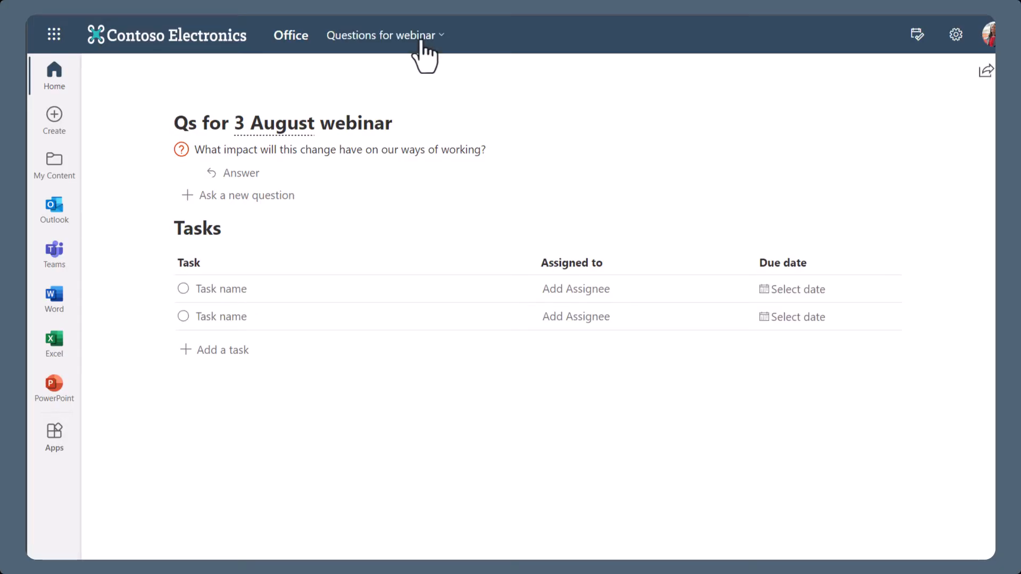
View the Loop file's name and location, then go to its Attachments folder
click(420, 40)
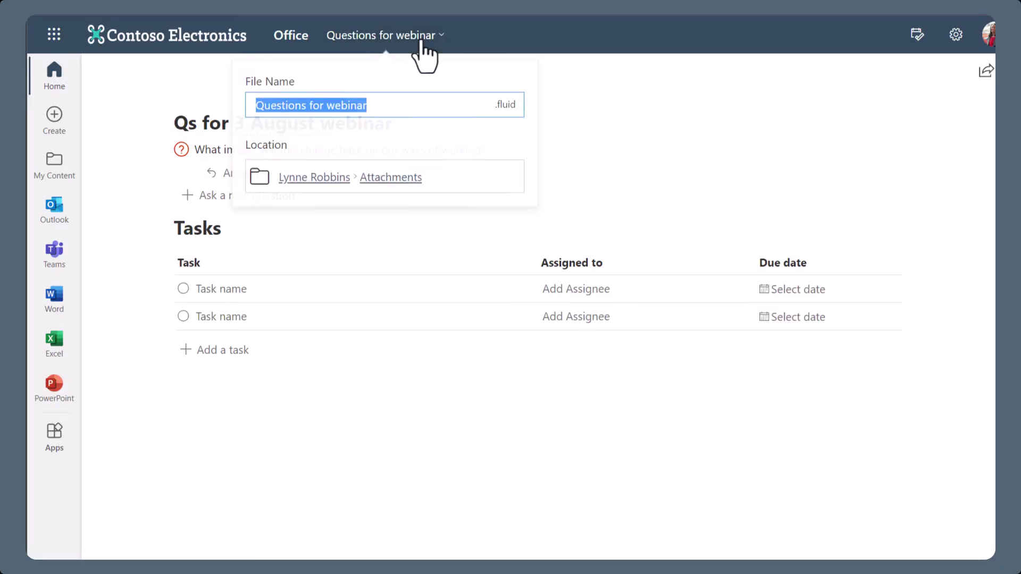
click(394, 180)
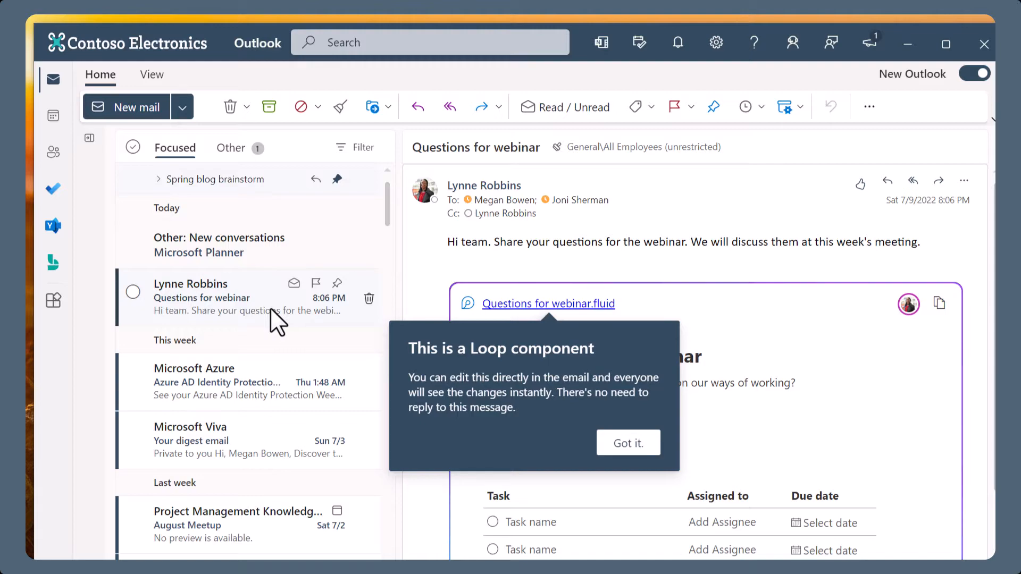
Dismiss the Loop tip and ask 'Who will this change impact?' in the received Q&A
click(643, 446)
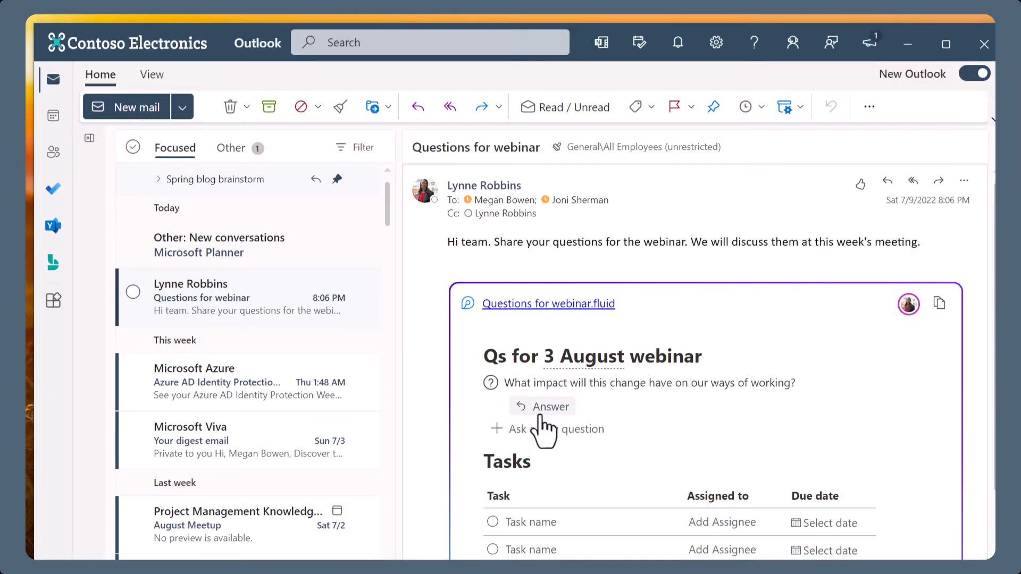
click(520, 434)
text(Who will )
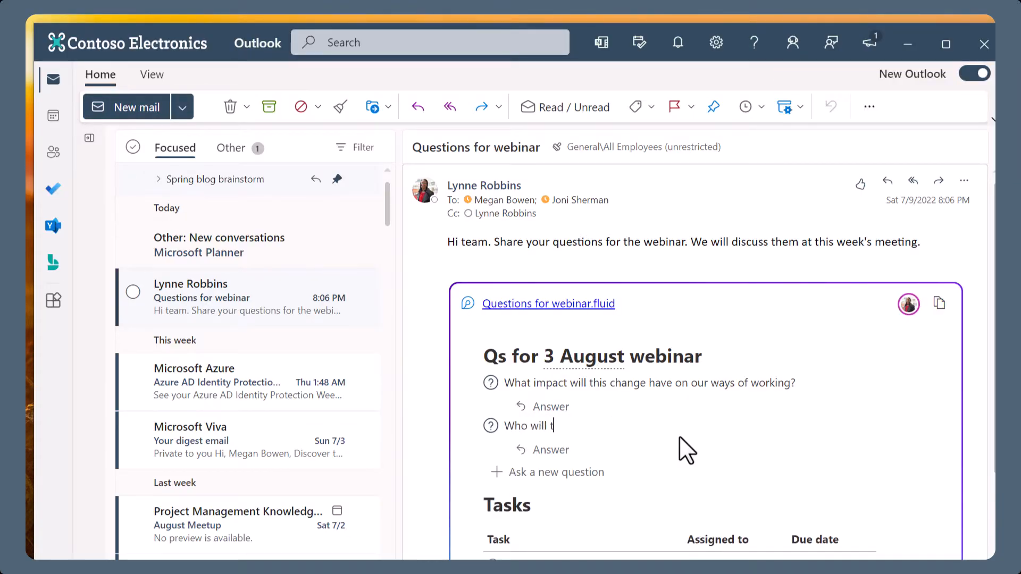
text(this change impact?)
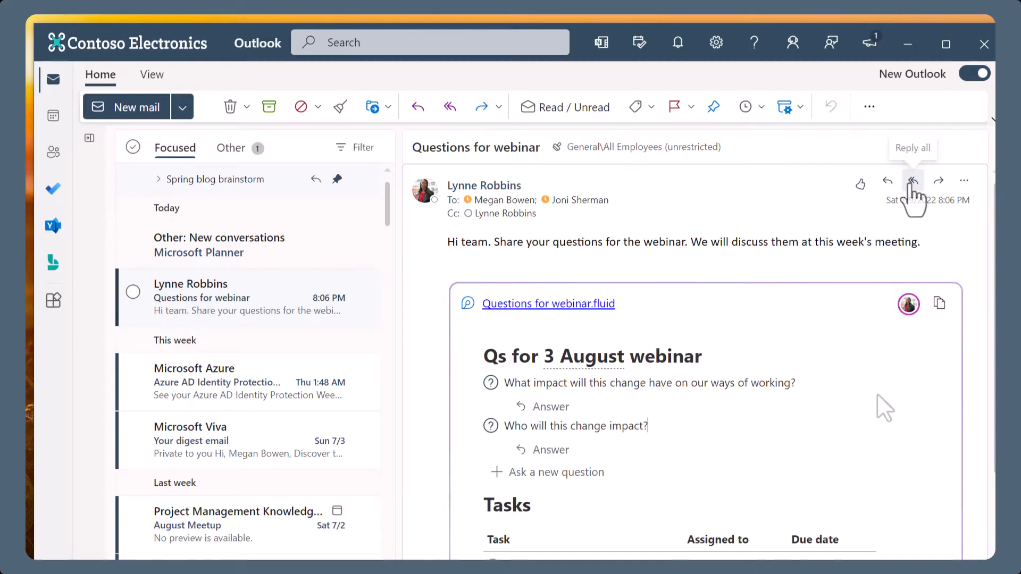
Reply all asking whether you should lead the webinar Q&A, and send it
click(912, 182)
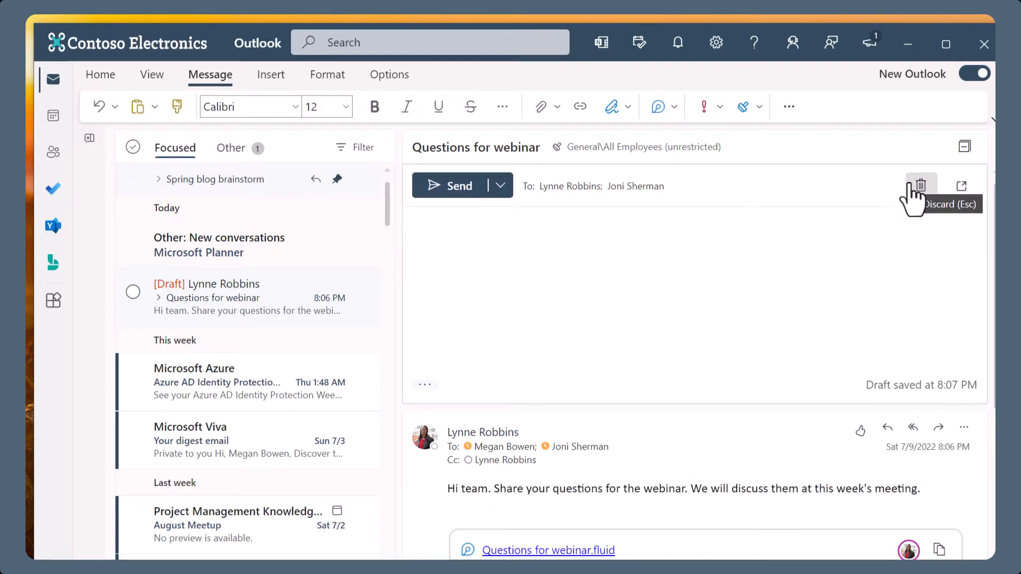
text(Do you want me t)
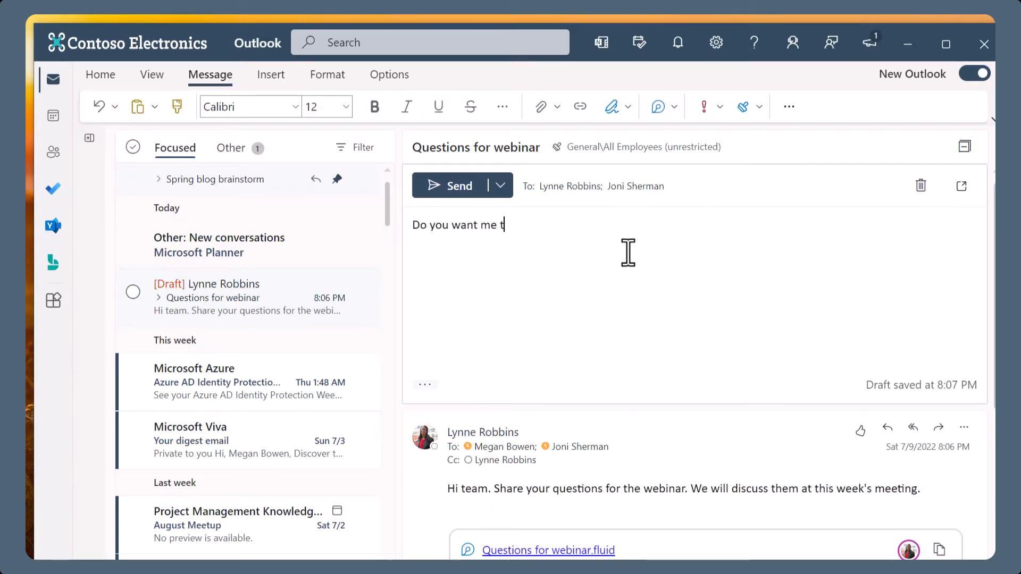
text(o lead the Q&A during the webinar?)
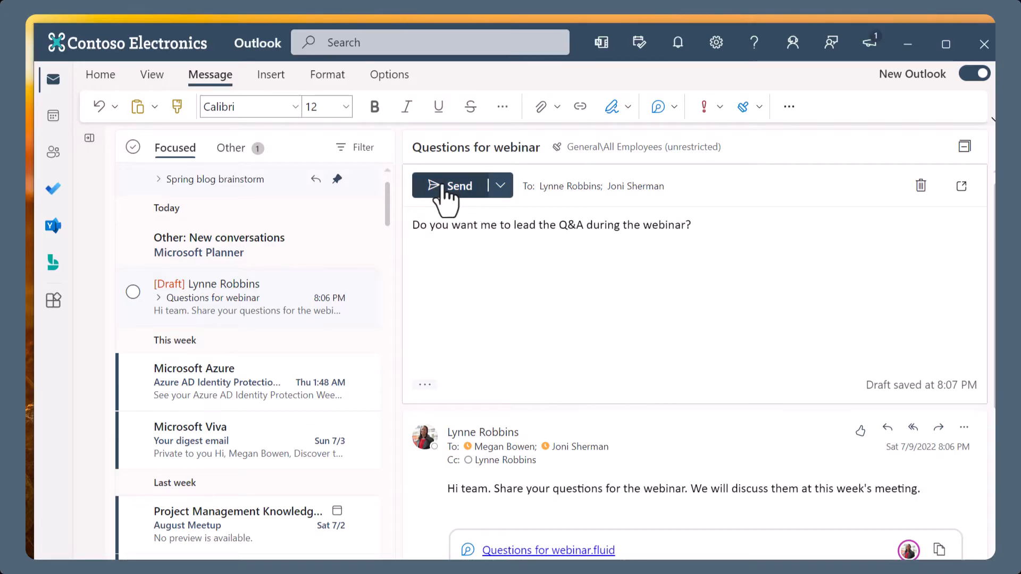
click(444, 191)
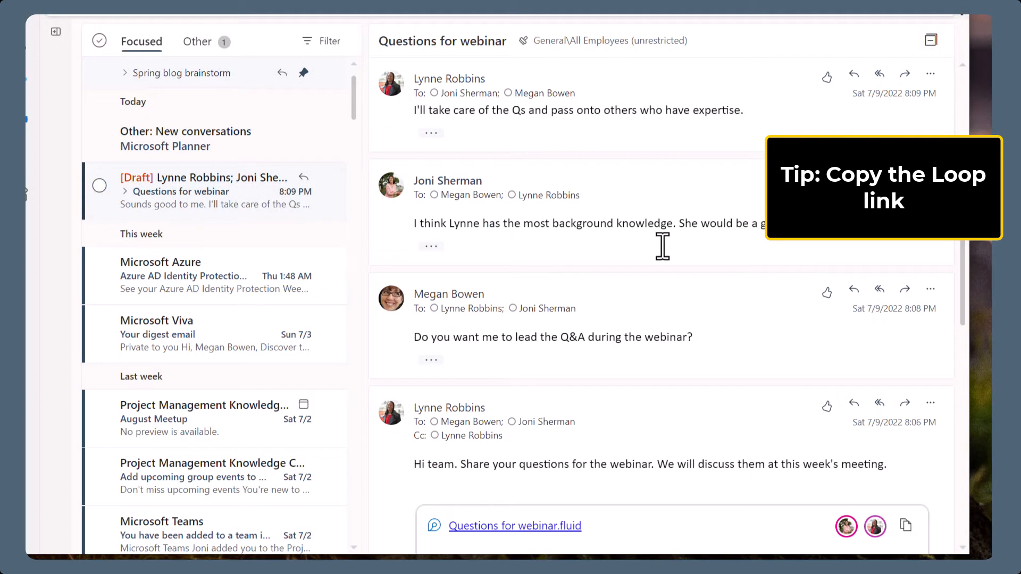
scroll(662, 247, down, 3)
scroll(663, 252, down, 1)
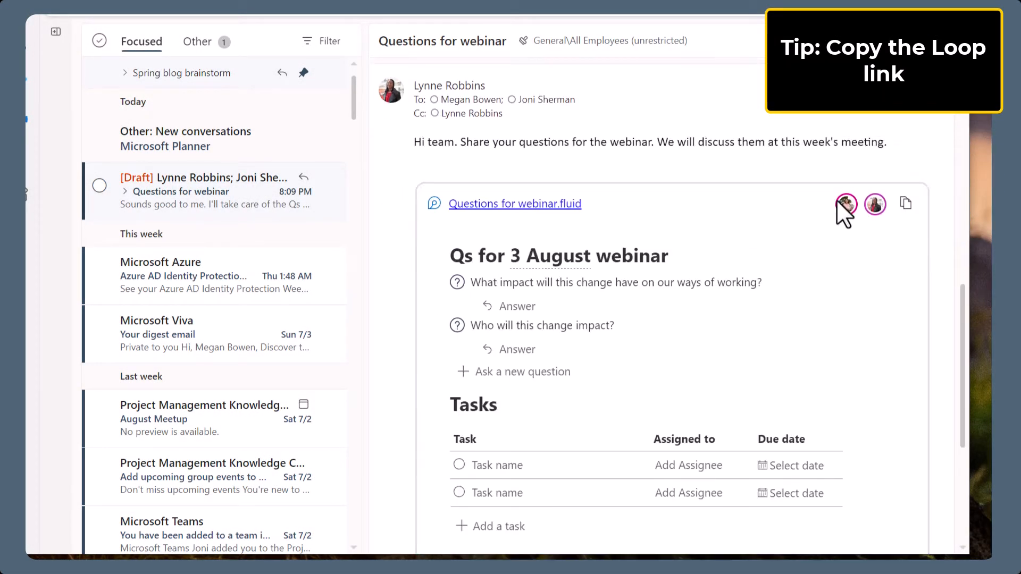
scroll(709, 231, up, 3)
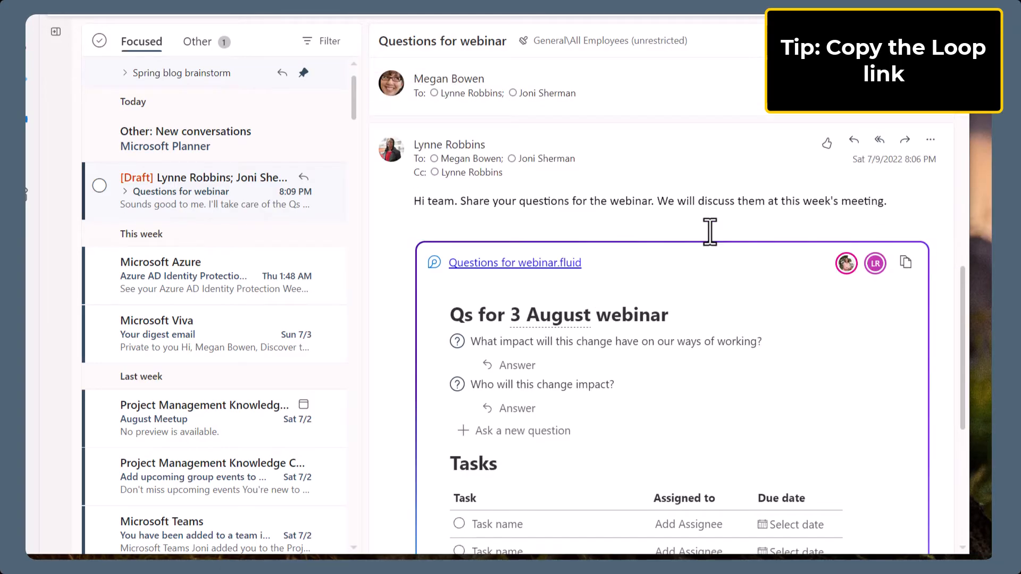
scroll(705, 227, up, 5)
scroll(706, 227, up, 2)
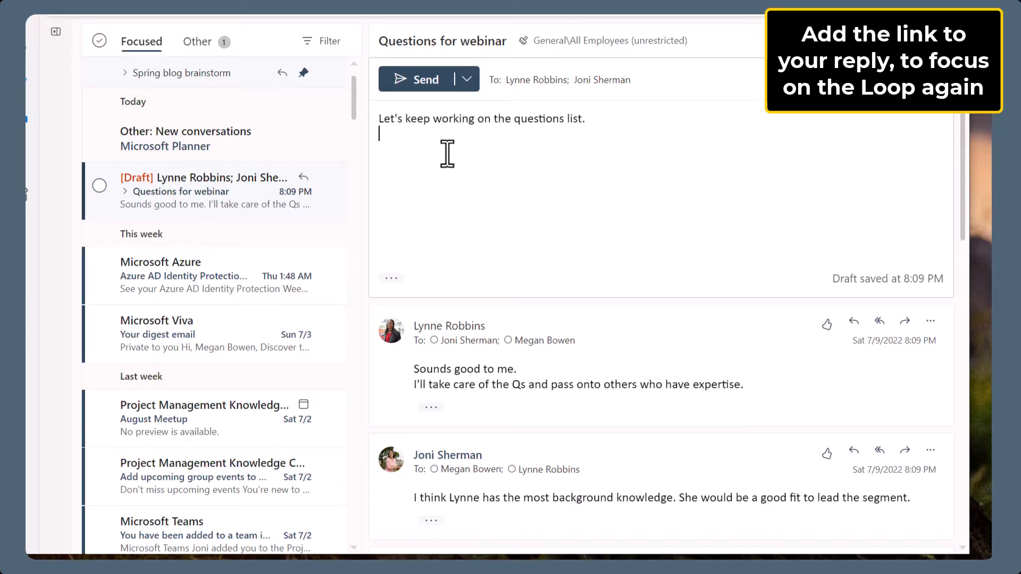
Send a reply to keep working on the questions list, with the Loop Q&A link pasted in
key(ctrl+v)
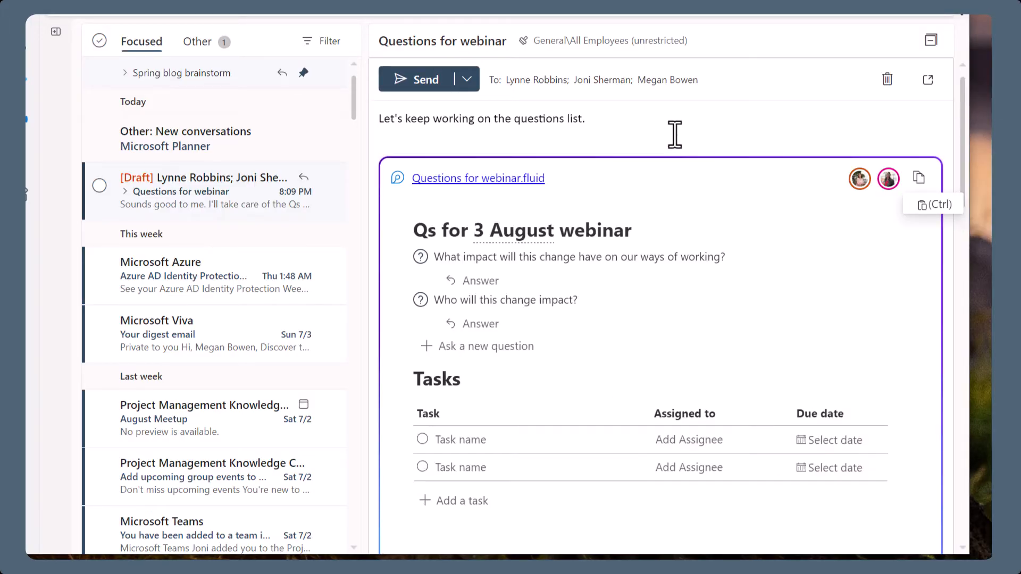
key(ctrl+Return)
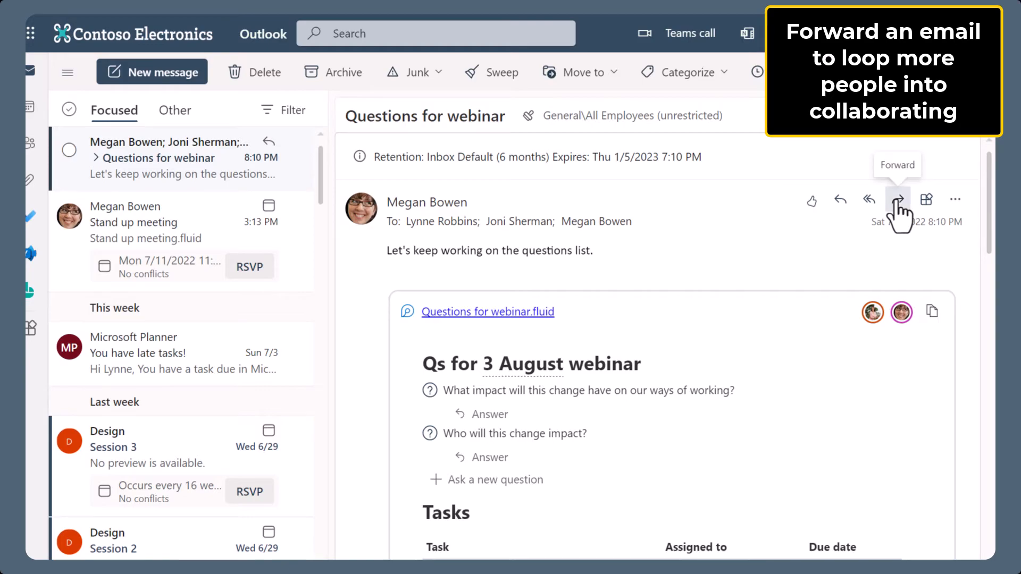
Forward the questions email to Lee Gu asking them to contribute to the list of Qs
click(898, 200)
text(Q)
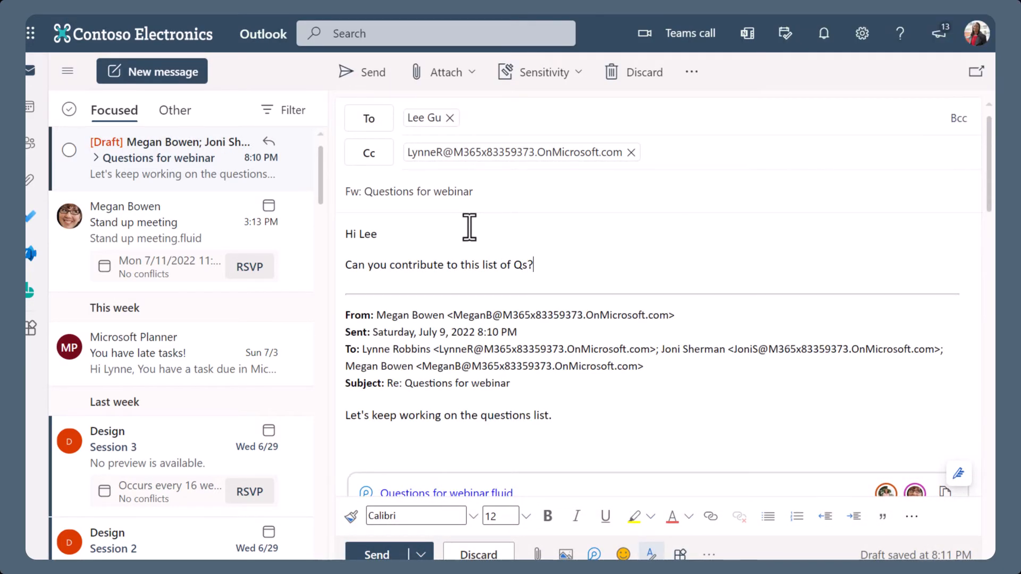
key(ctrl+Return)
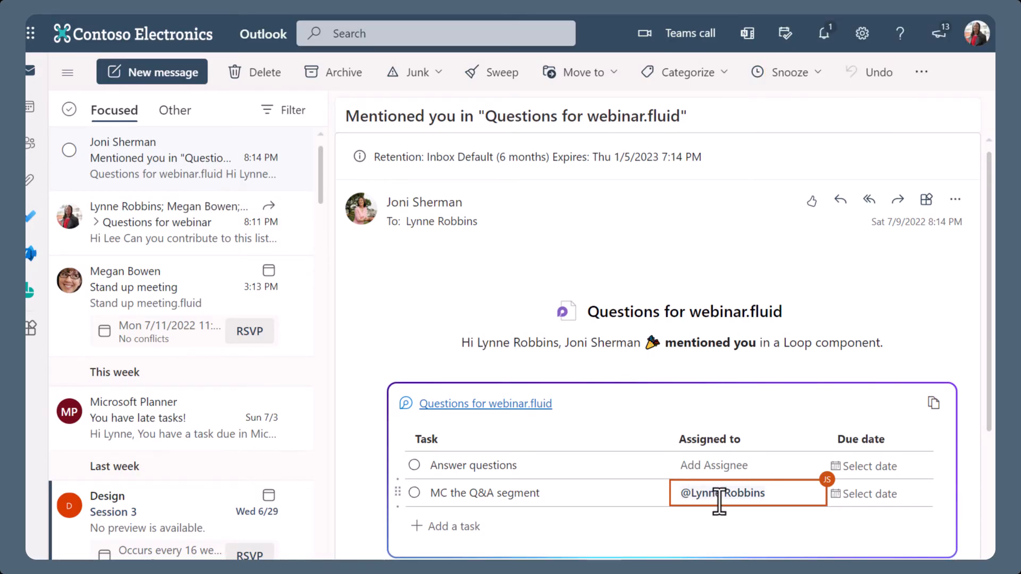
Give the 'MC the Q&A segment' task a due date of Fri, Jul 15
click(862, 498)
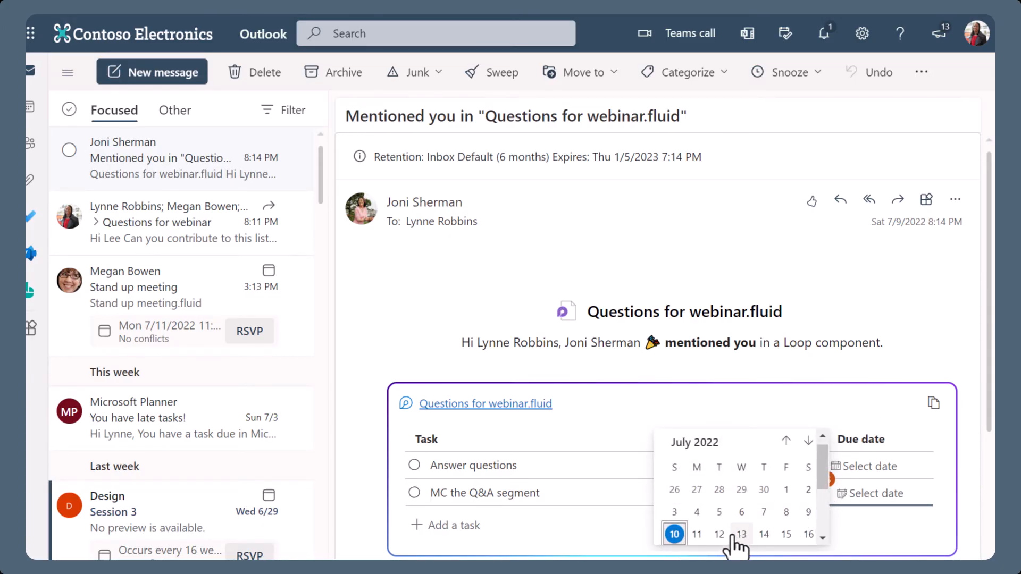
click(786, 534)
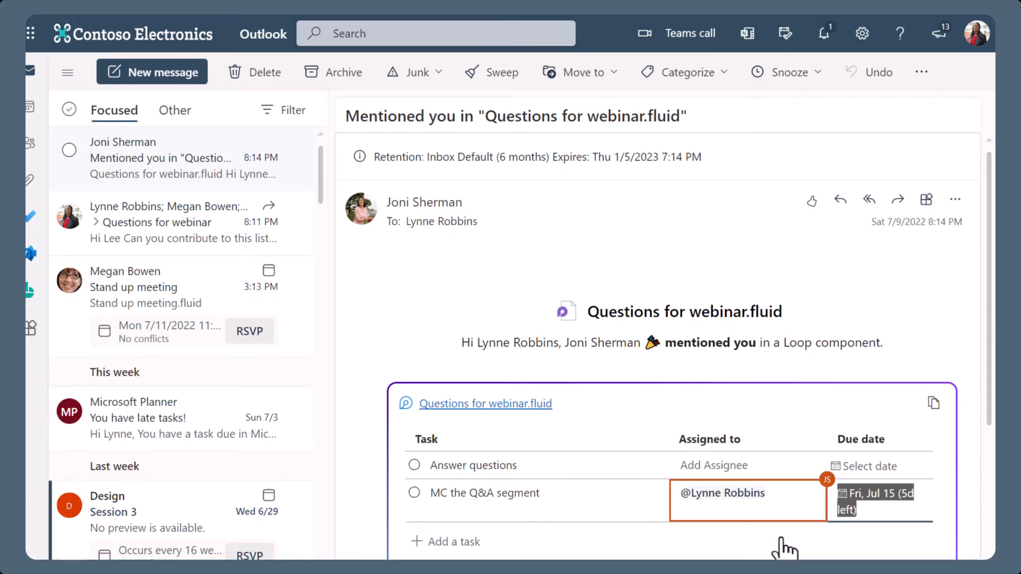